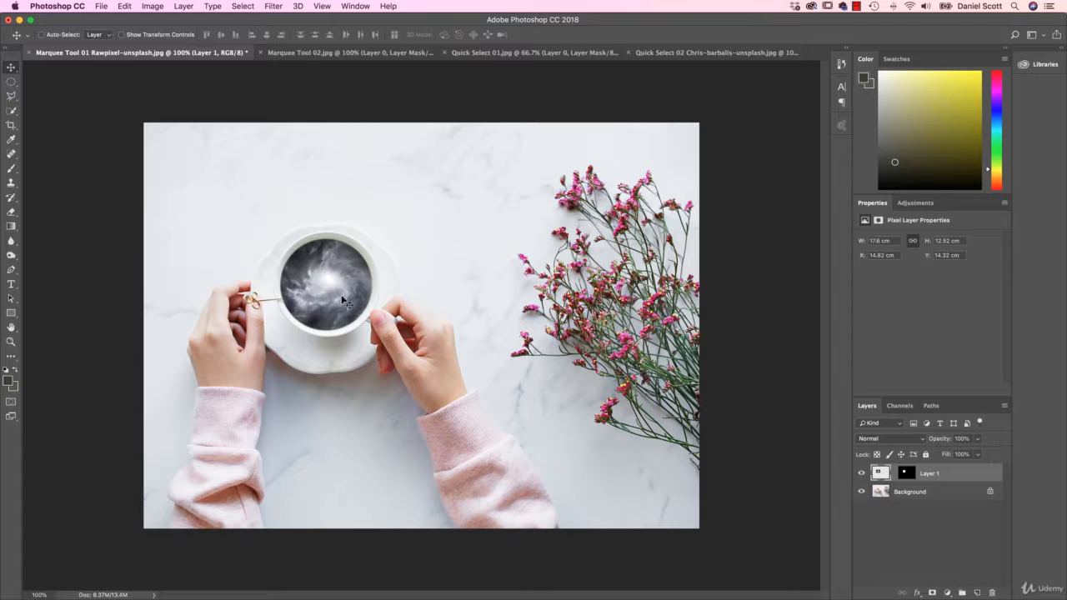
pyautogui.moveTo(347, 301)
pyautogui.mouseDown()
pyautogui.moveTo(338, 282)
pyautogui.moveTo(344, 293)
pyautogui.mouseUp()
pyautogui.rightClick(904, 473)
pyautogui.click(917, 474)
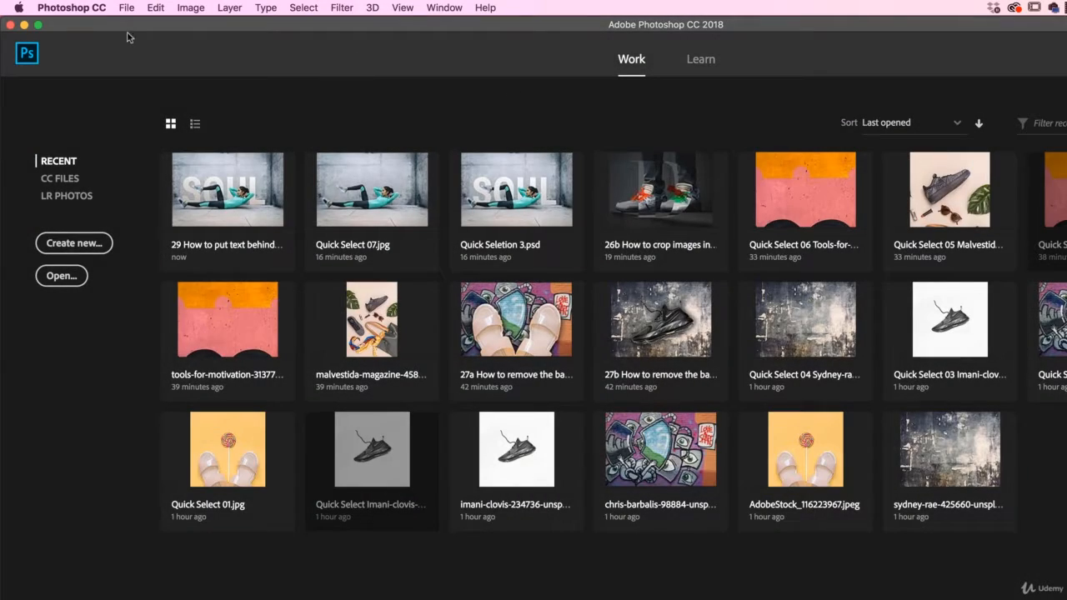
# Open Marquee Tool 01 Rawpixel-unsplash.jpg and Marquee Tool 02.jpg together from the 05 Selections & Masking folder in Exercise Files.
pyautogui.click(125, 9)
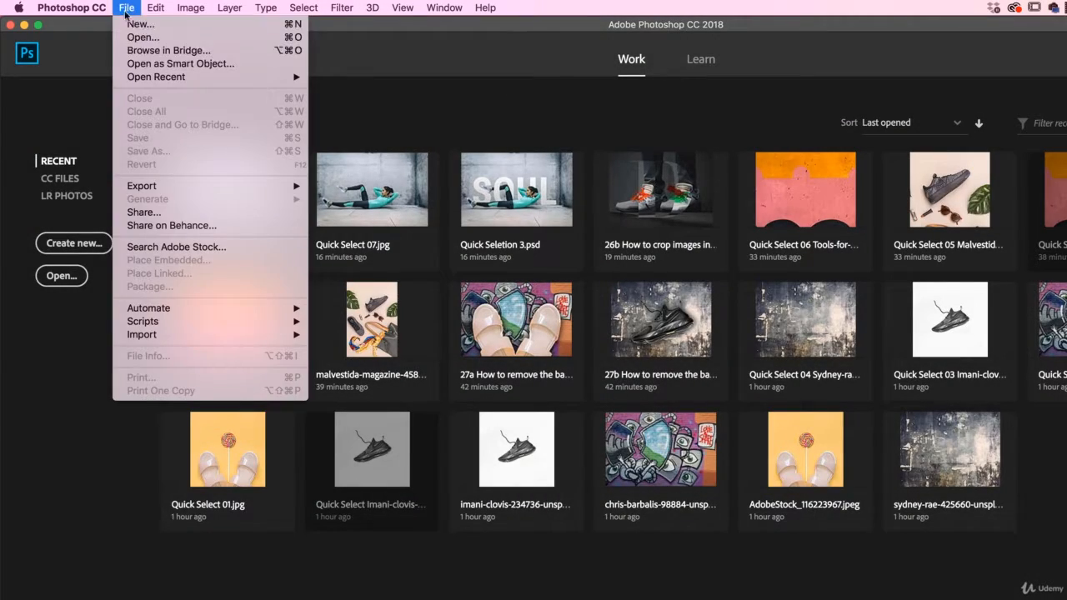
pyautogui.click(143, 37)
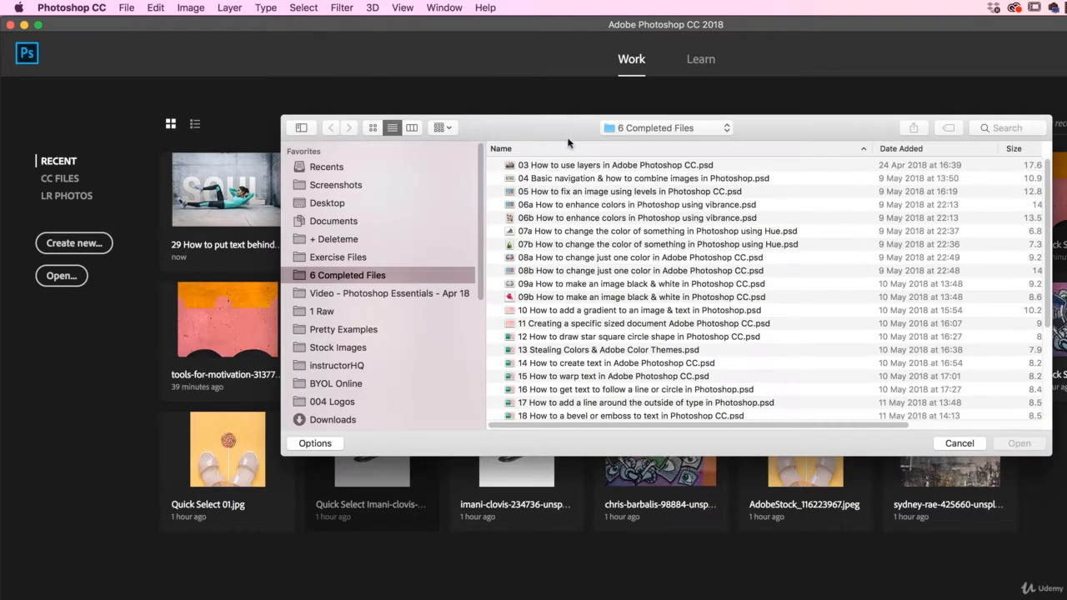
pyautogui.click(361, 260)
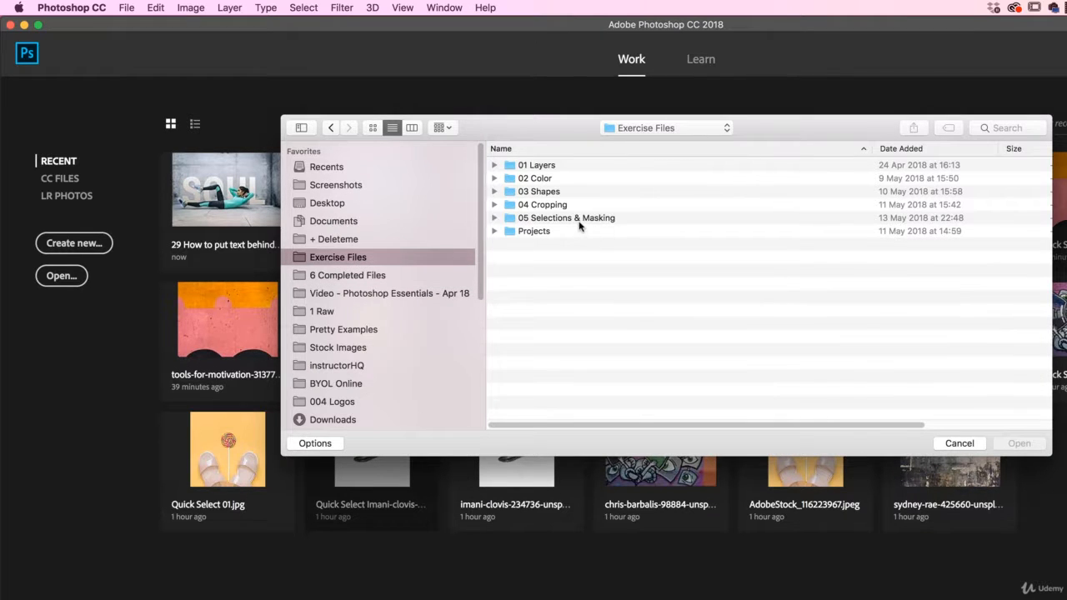
pyautogui.doubleClick(581, 220)
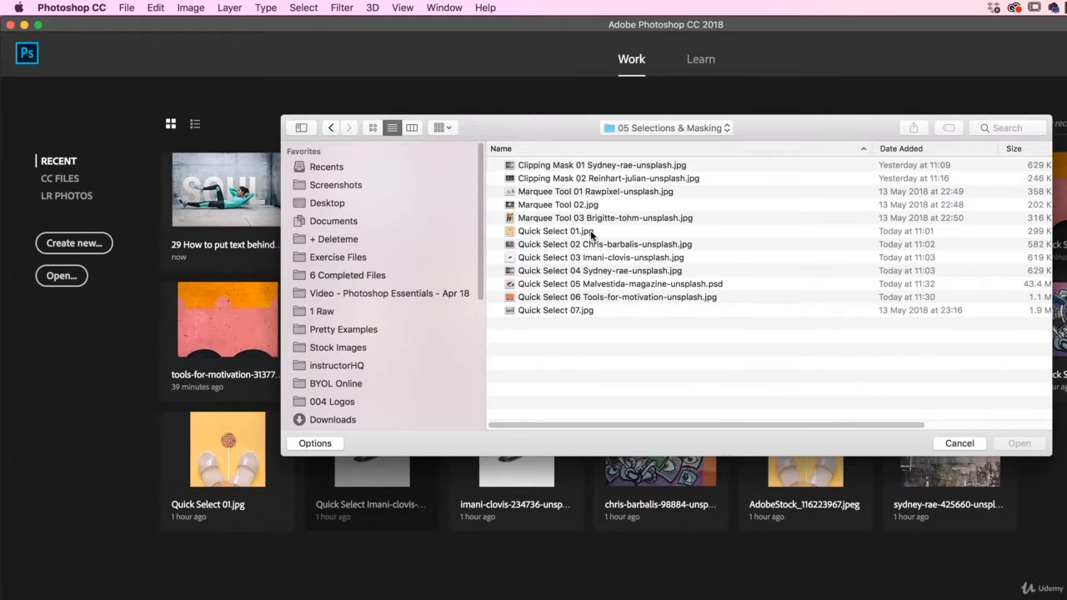
pyautogui.click(581, 193)
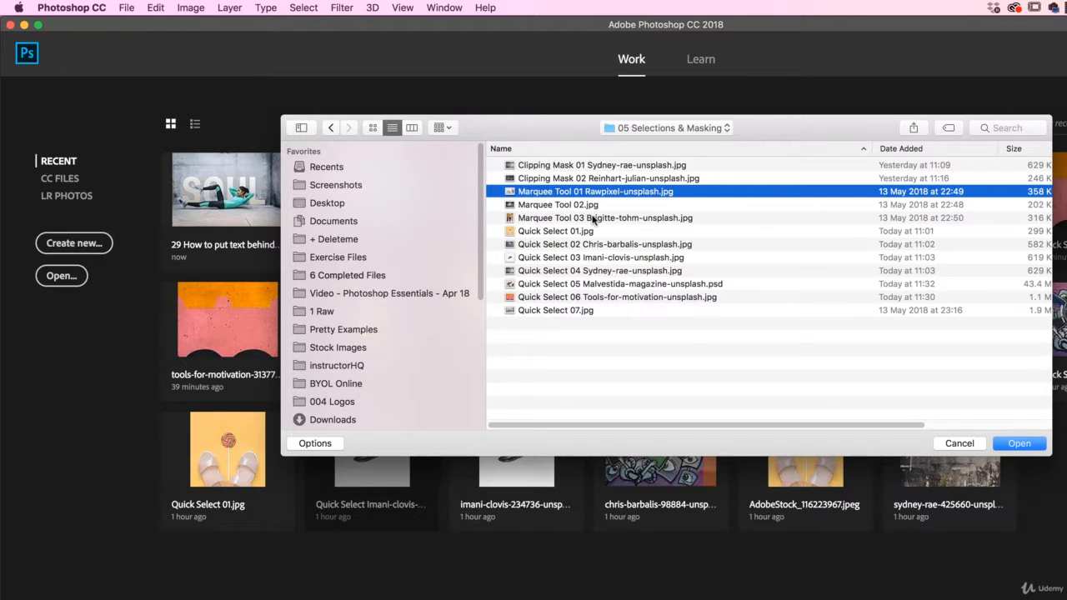
pyautogui.keyDown('shift'); pyautogui.click(593, 213); pyautogui.keyUp('shift')
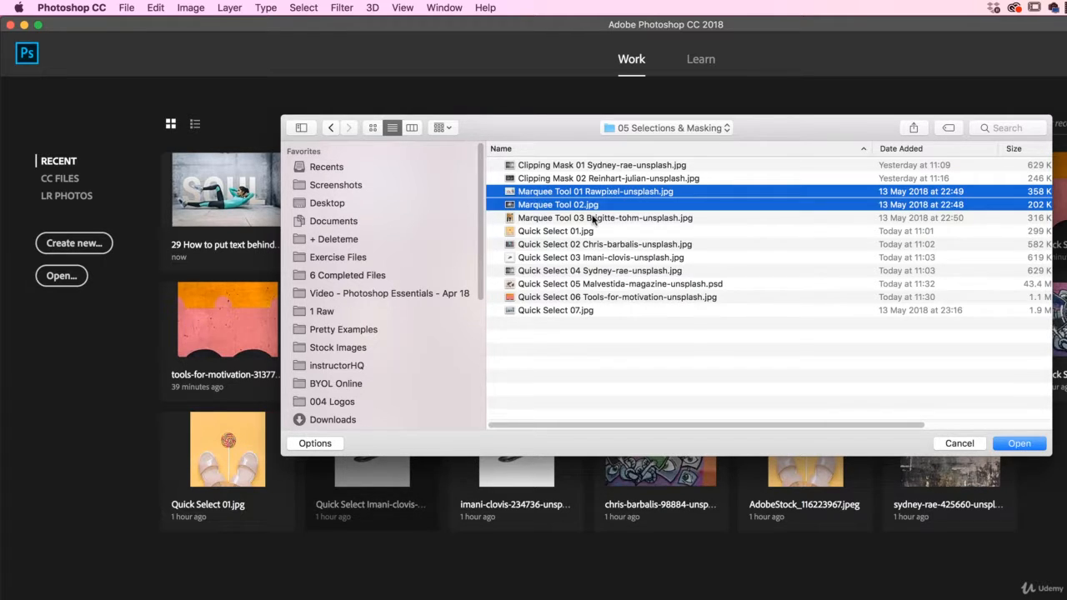
pyautogui.click(1017, 444)
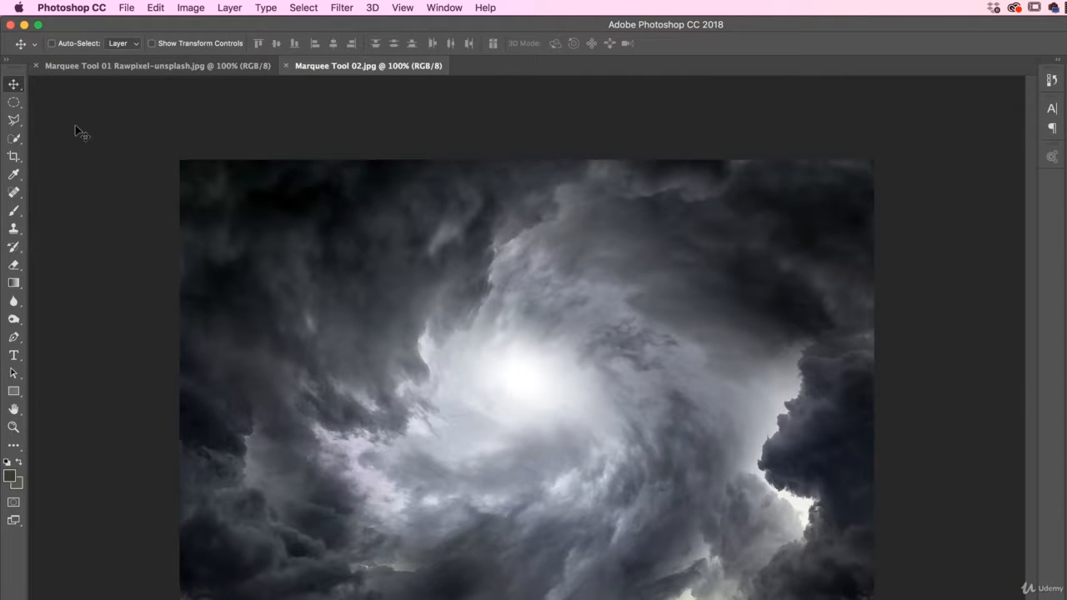
# Make a circular selection around the storm swirl with the Elliptical Marquee and turn it into a layer mask.
pyautogui.moveTo(13, 101); pyautogui.dragTo(74, 113)
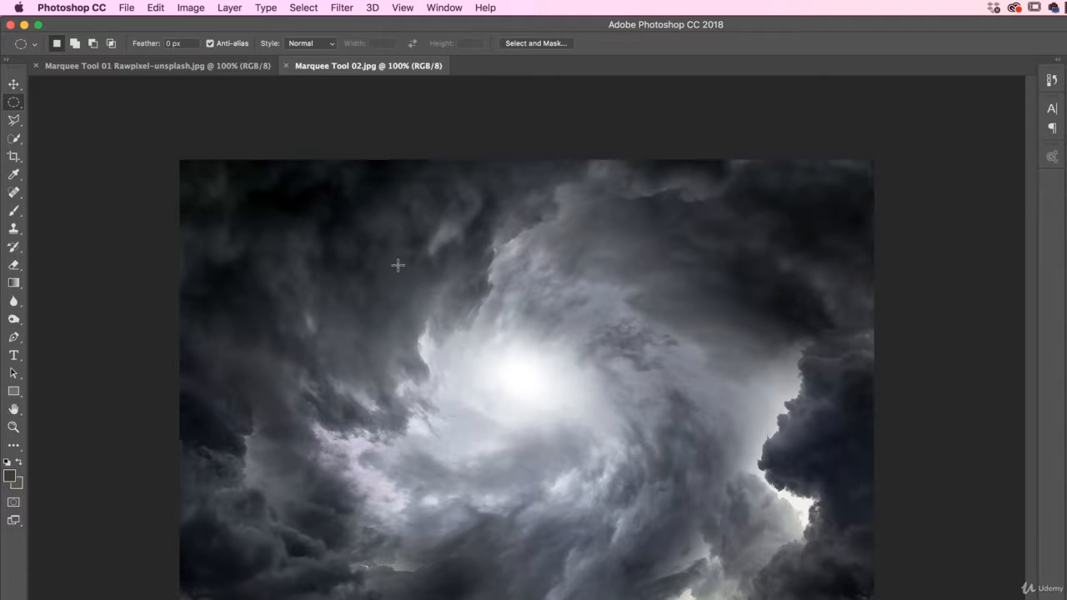
pyautogui.moveTo(346, 212); pyautogui.dragTo(656, 557)
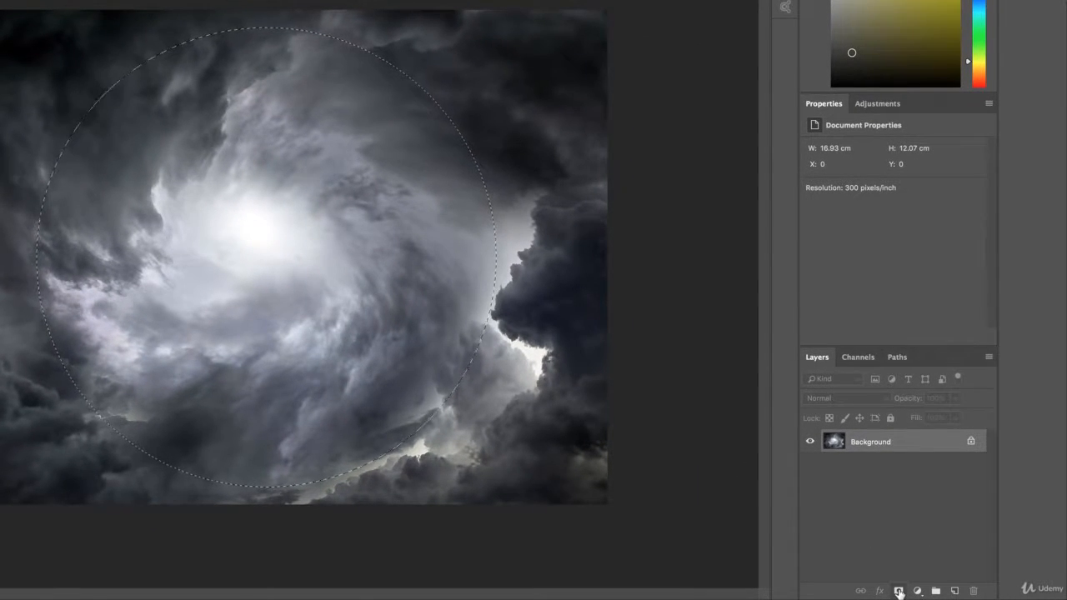
pyautogui.click(899, 591)
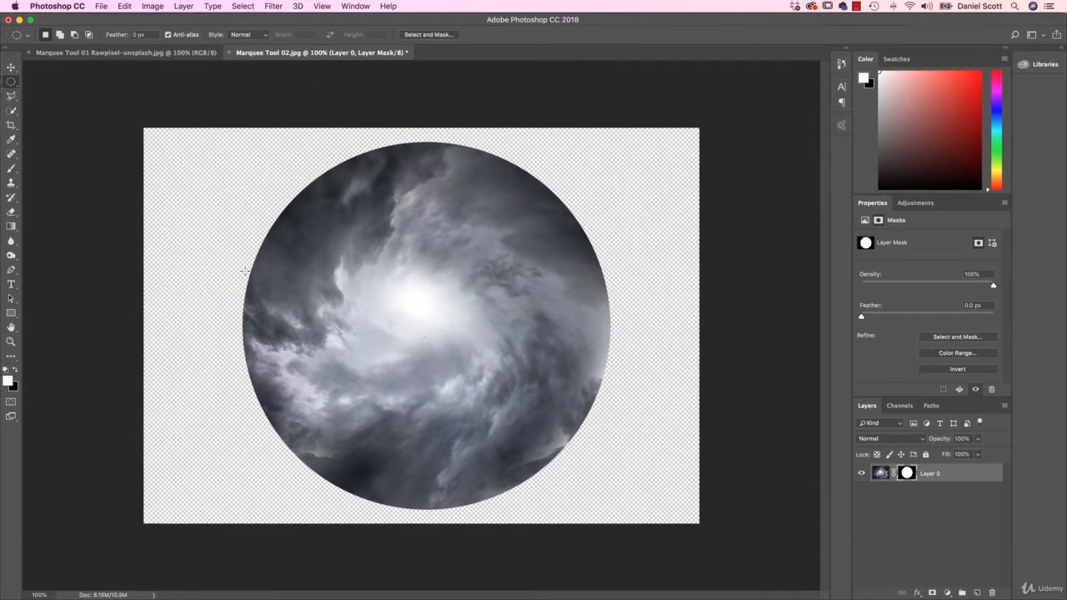
# Copy the masked storm layer into the Marquee Tool 01 teacup image with the Move tool.
pyautogui.click(10, 67)
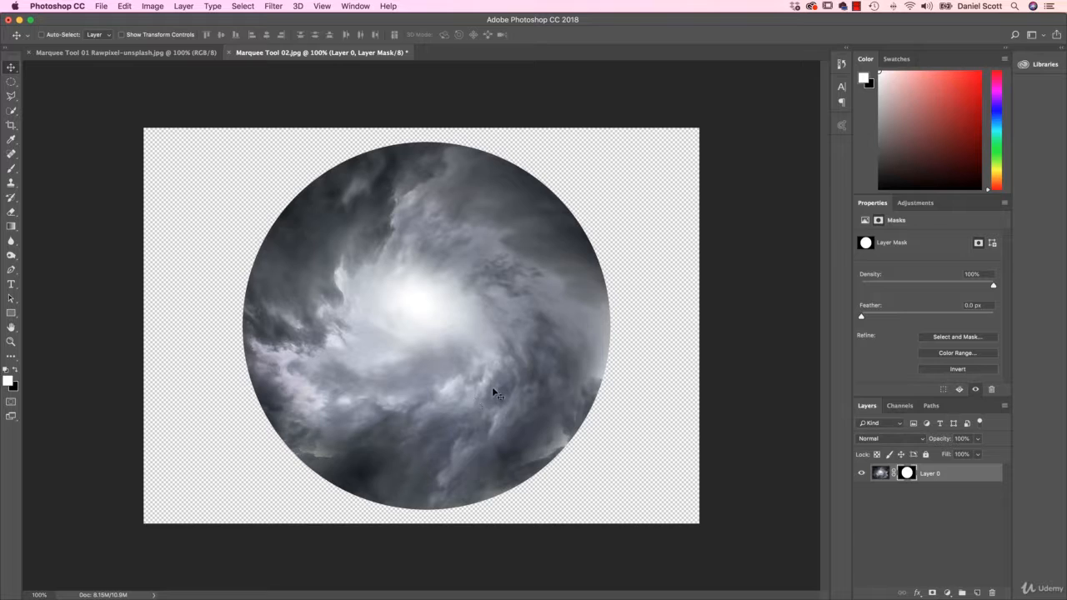
pyautogui.moveTo(492, 392); pyautogui.dragTo(160, 77)
pyautogui.click(173, 52)
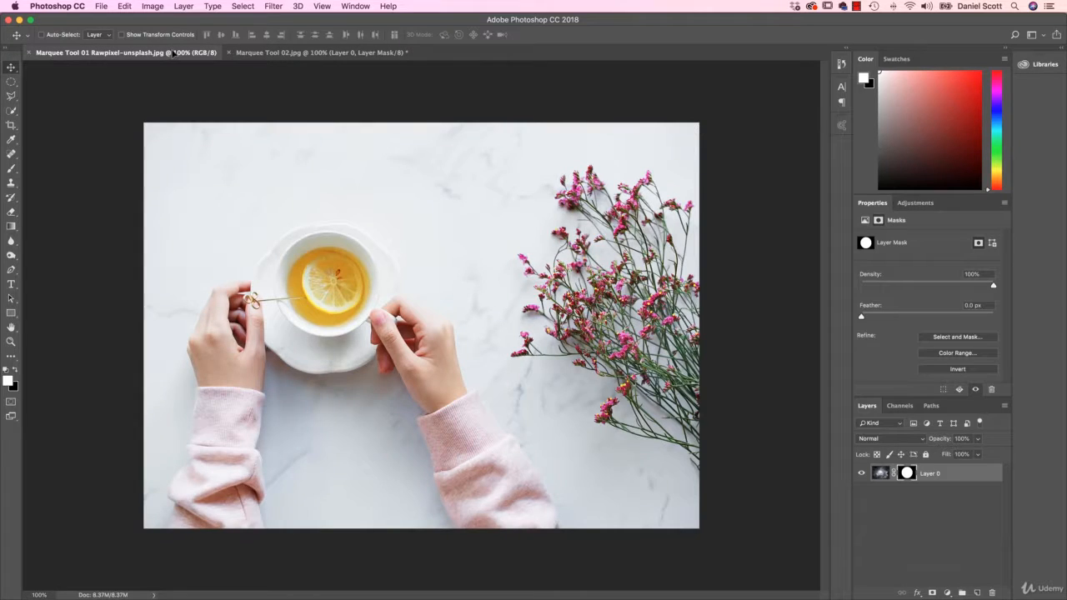
pyautogui.moveTo(442, 345); pyautogui.dragTo(447, 350)
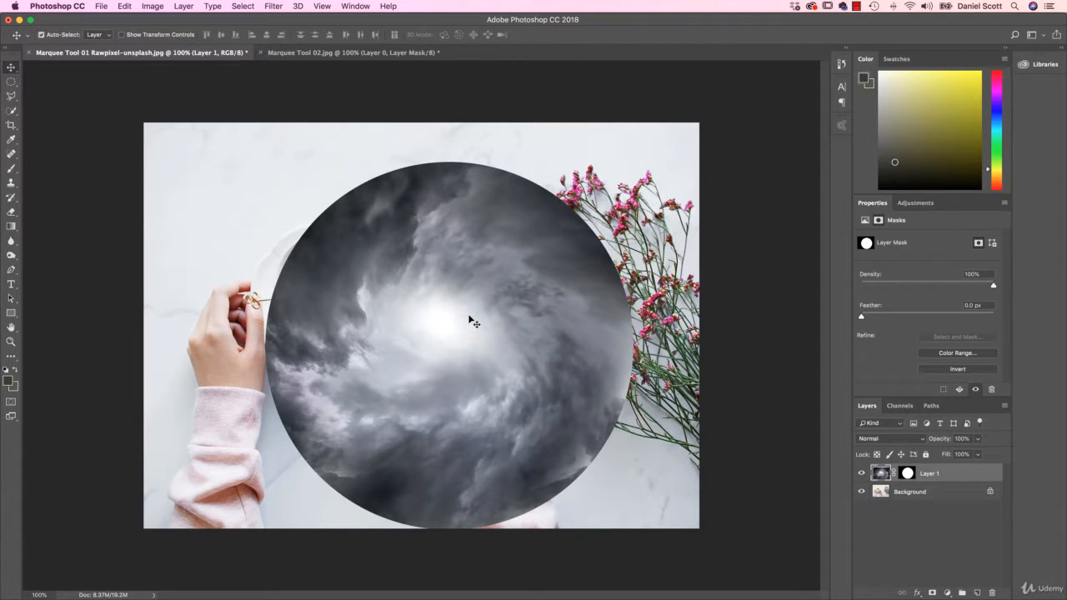
# Scale the storm layer down proportionally to about 23.3% and place it over the tea in the cup.
pyautogui.hotkey('ctrl', 't')
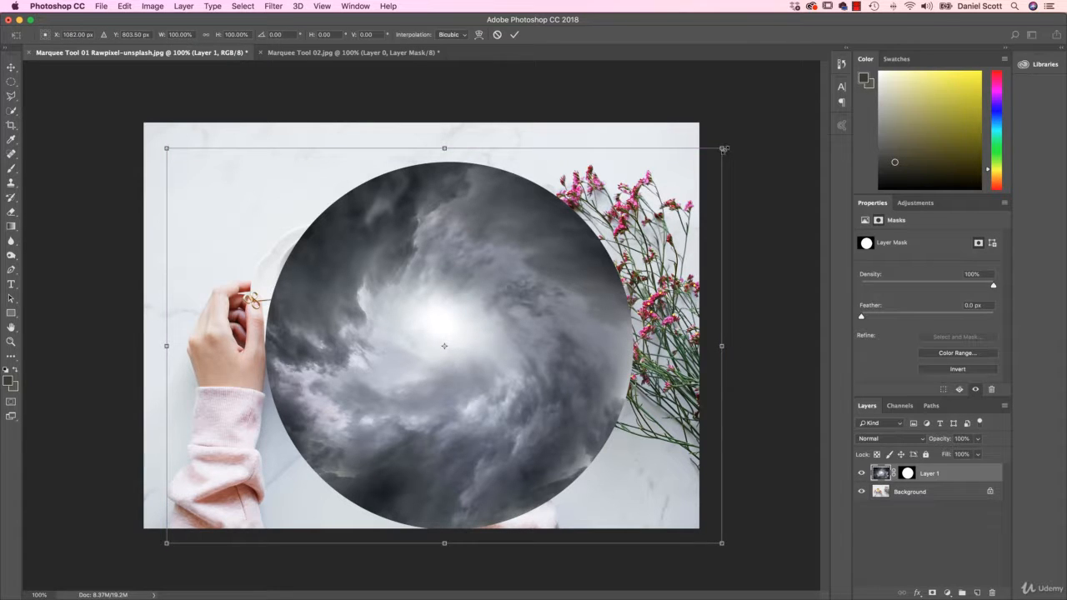
pyautogui.moveTo(724, 148); pyautogui.dragTo(408, 327)
pyautogui.moveTo(423, 410); pyautogui.dragTo(371, 317)
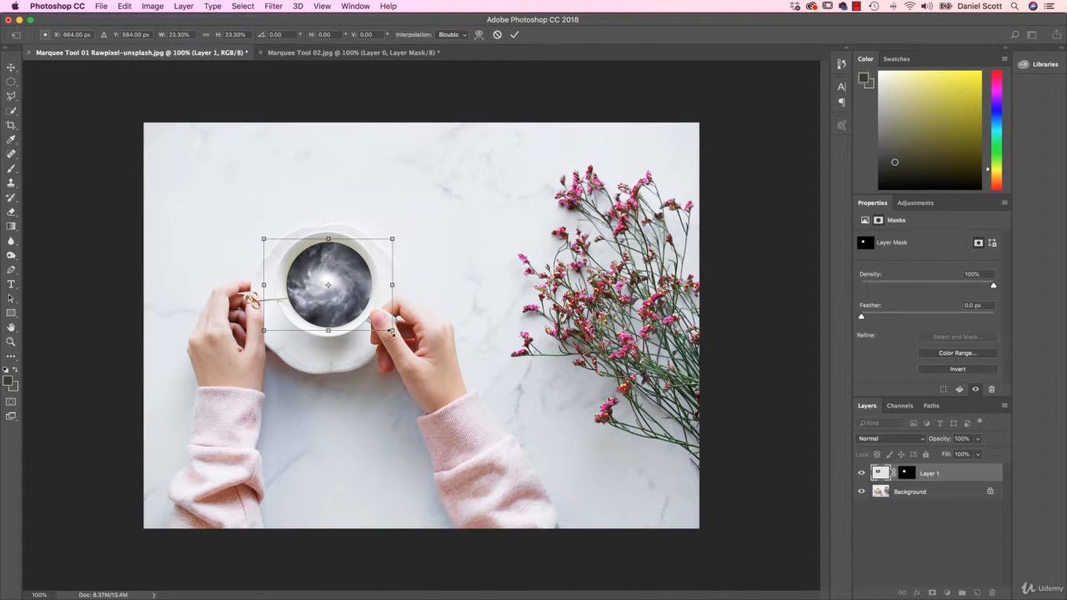
# Enlarge the storm circle to about 24.9%, nudge it left until it covers the tea, and apply the transformation.
pyautogui.moveTo(391, 331); pyautogui.dragTo(396, 333)
pyautogui.press('Left')
pyautogui.press('Left')
pyautogui.press('Left')
pyautogui.press('Left')
pyautogui.press('Left')
pyautogui.press('Left')
pyautogui.press('Left')
pyautogui.press('Left')
pyautogui.press('Left')
pyautogui.press('Left')
pyautogui.press('Left')
pyautogui.press('Left')
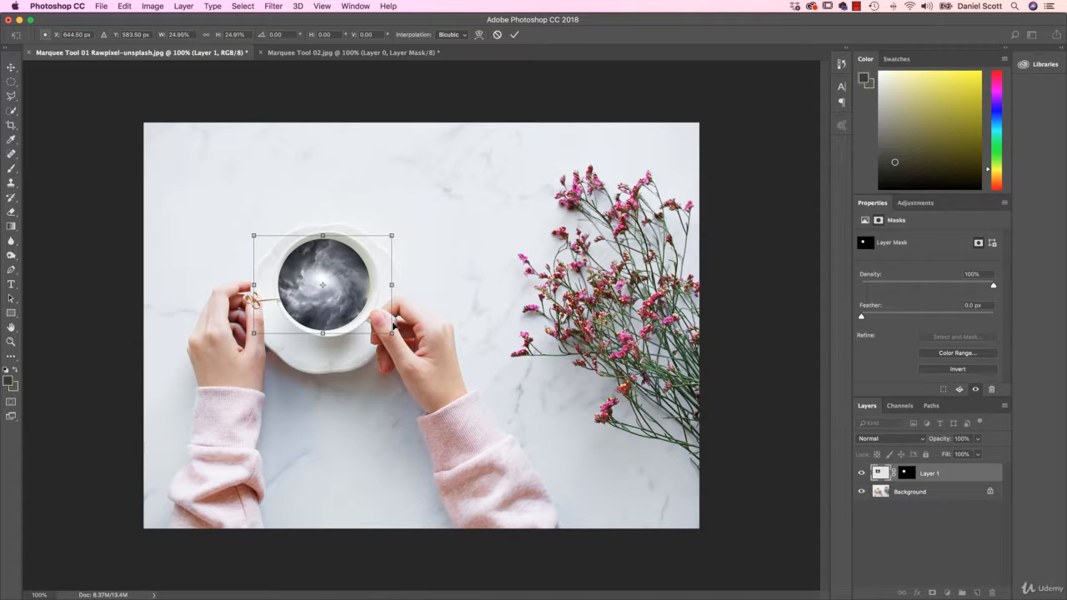
pyautogui.press('Return')
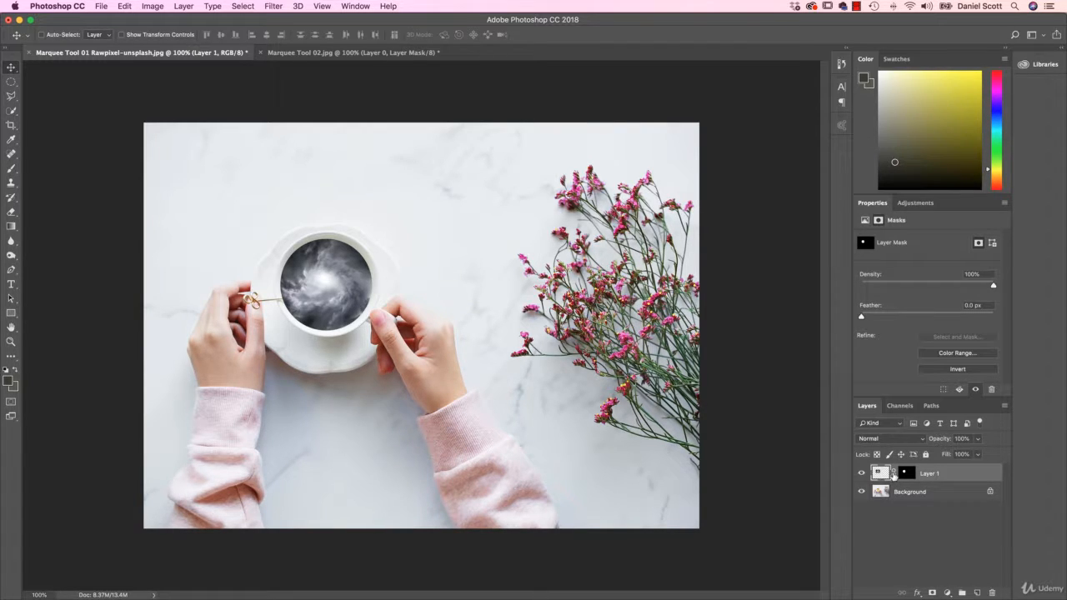
# Unlink Layer 1 from its mask and shift only the storm image slightly to the right within the cup.
pyautogui.click(890, 475)
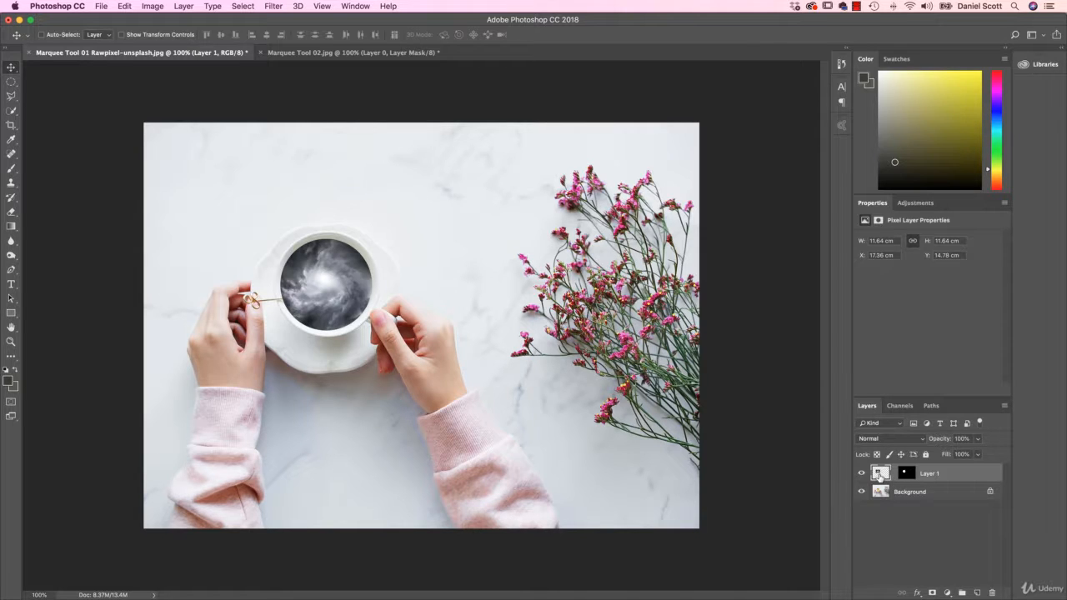
pyautogui.click(908, 473)
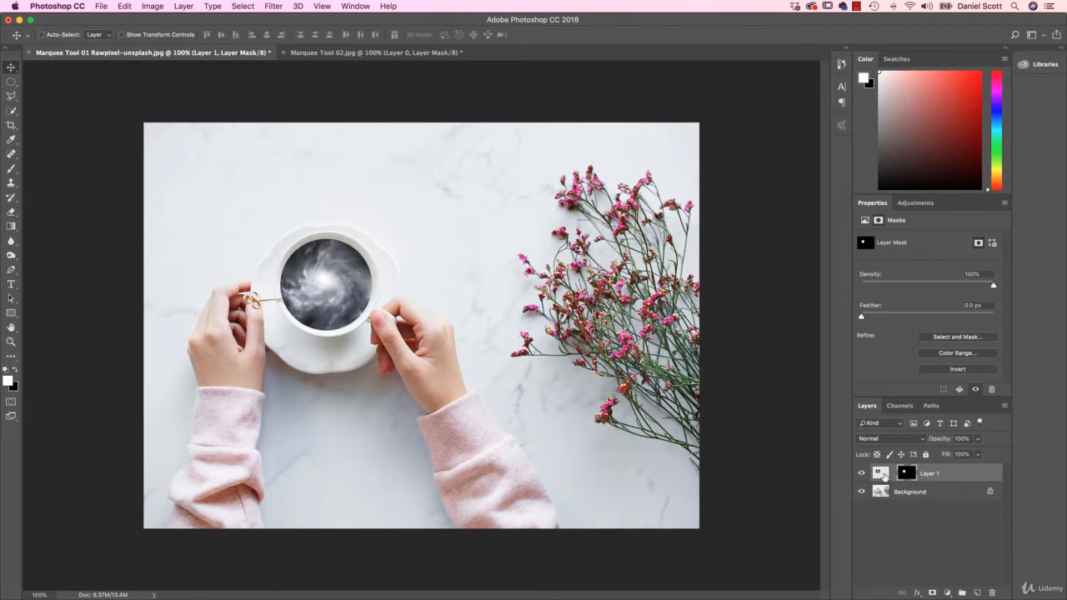
pyautogui.click(879, 473)
pyautogui.click(907, 474)
pyautogui.click(881, 473)
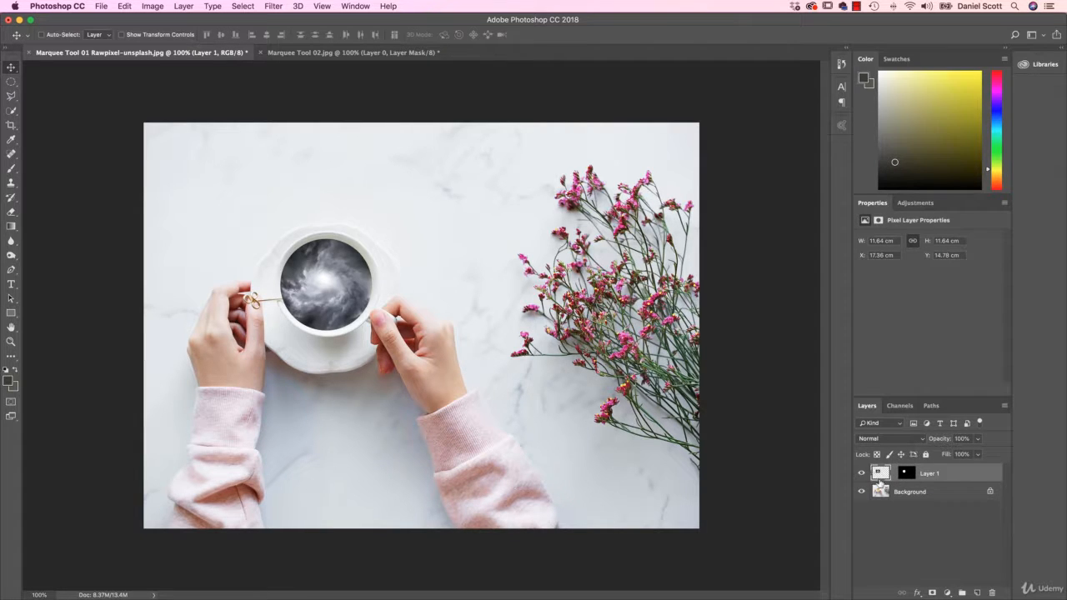
pyautogui.click(904, 475)
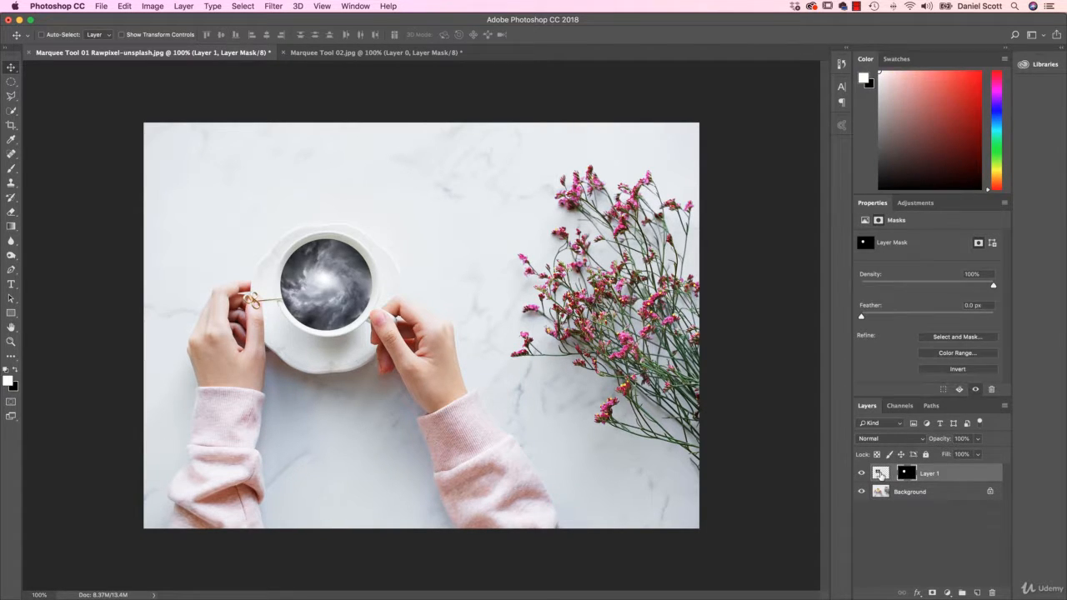
pyautogui.click(880, 473)
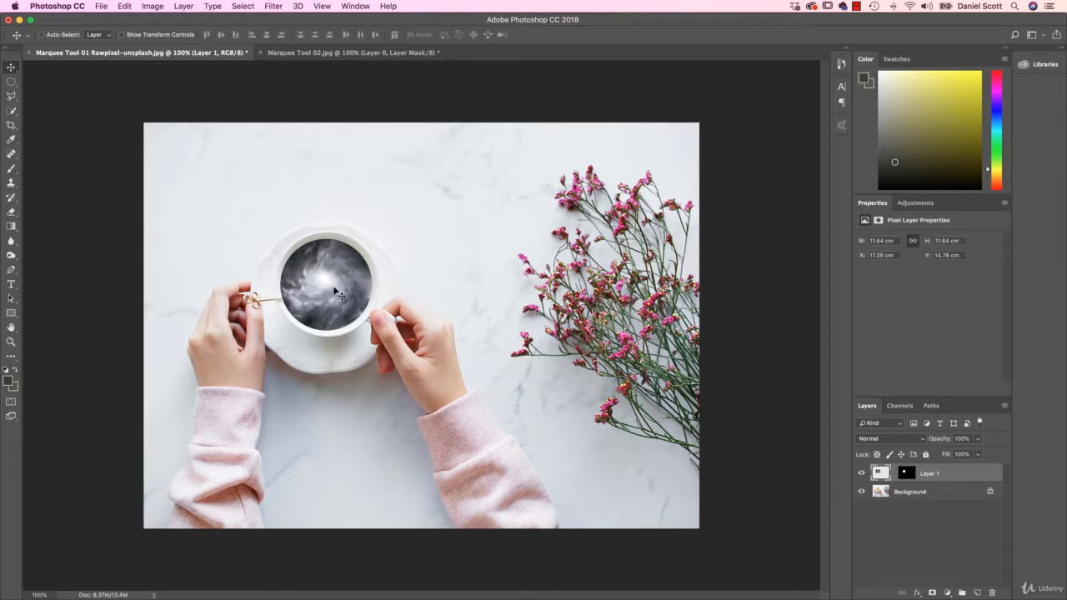
pyautogui.moveTo(336, 290)
pyautogui.mouseDown()
pyautogui.moveTo(327, 265)
pyautogui.moveTo(356, 295)
pyautogui.mouseUp()
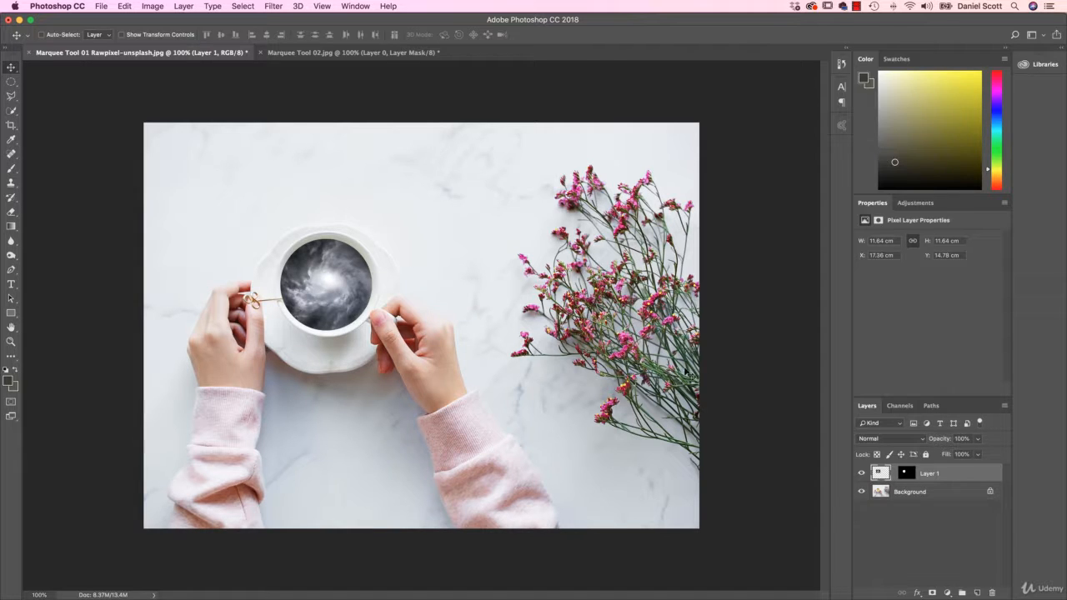
# Adjust the position of Layer 1's mask over the cup and link the mask to the layer again.
pyautogui.click(906, 473)
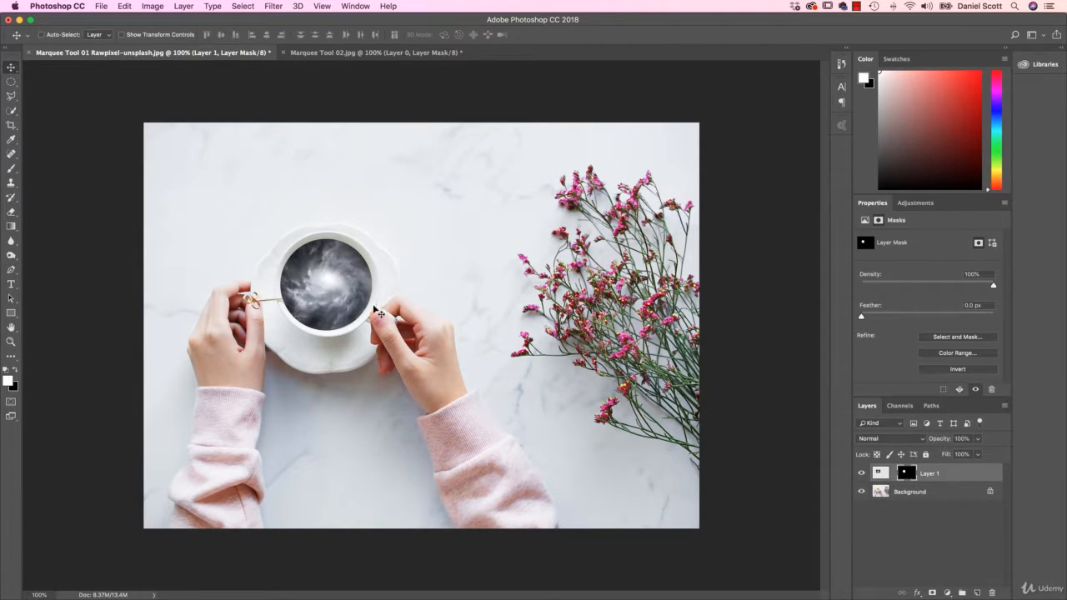
pyautogui.moveTo(346, 297)
pyautogui.mouseDown()
pyautogui.moveTo(394, 264)
pyautogui.moveTo(329, 254)
pyautogui.moveTo(389, 278)
pyautogui.moveTo(357, 303)
pyautogui.moveTo(338, 291)
pyautogui.mouseUp()
pyautogui.click(891, 474)
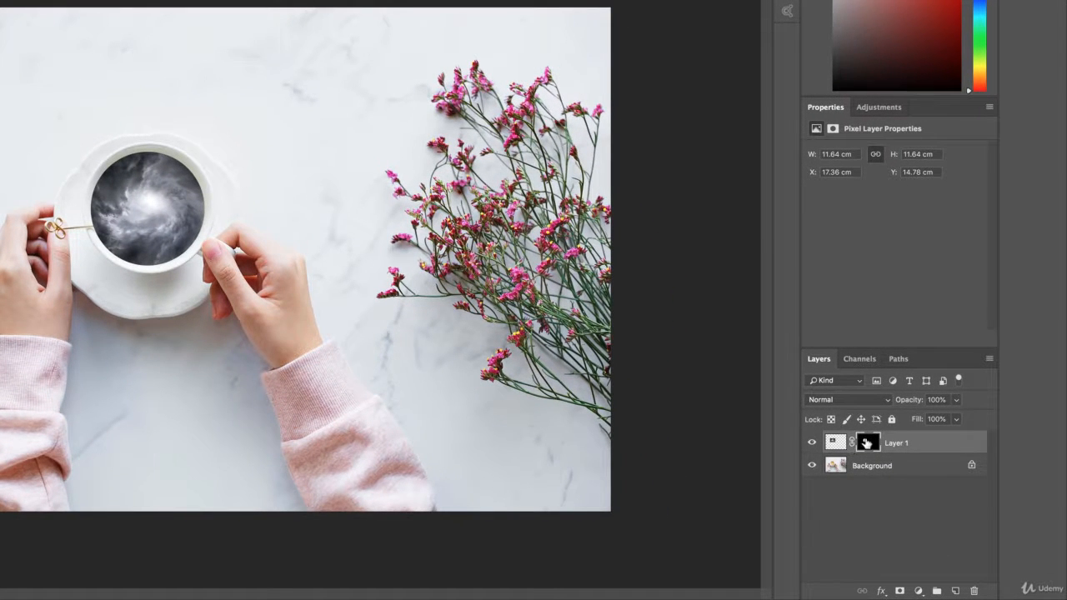
# Apply a slight feather to Layer 1's mask to soften the storm's edge inside the cup.
pyautogui.click(867, 442)
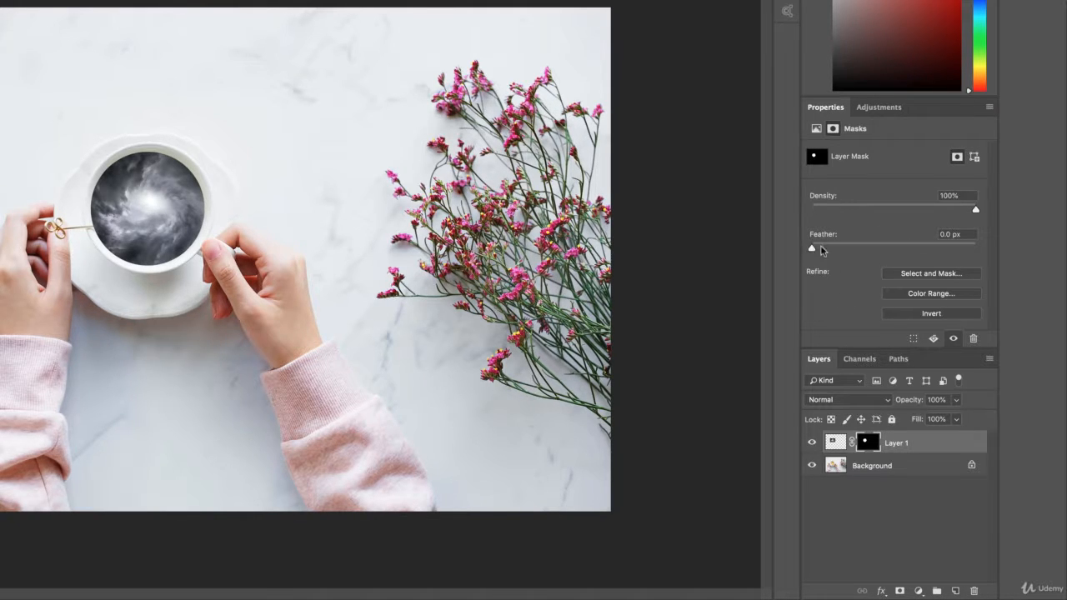
pyautogui.moveTo(812, 250); pyautogui.dragTo(874, 248)
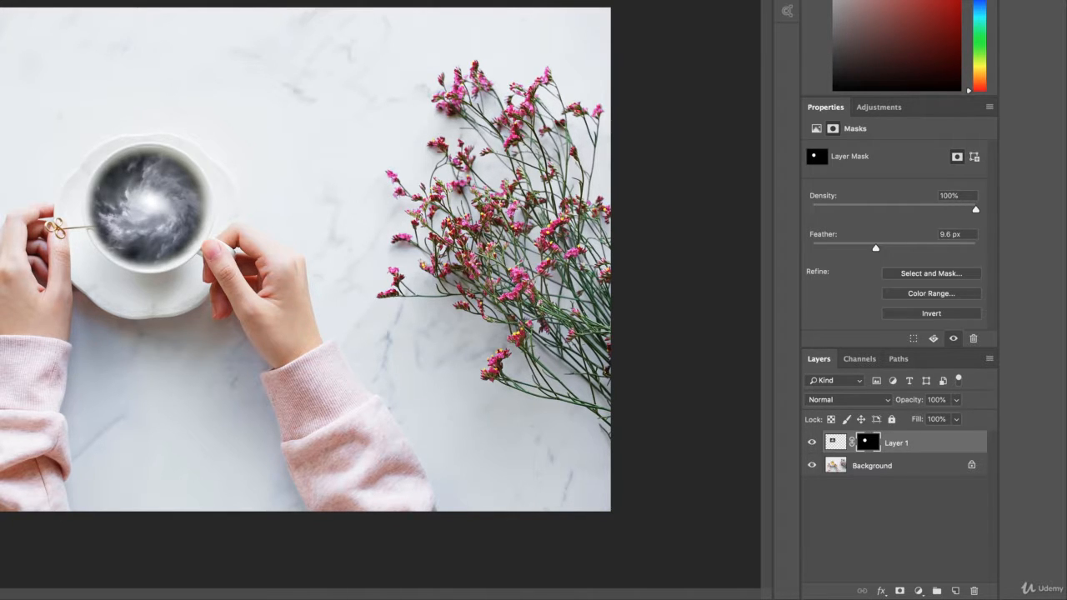
pyautogui.moveTo(875, 249); pyautogui.dragTo(827, 251)
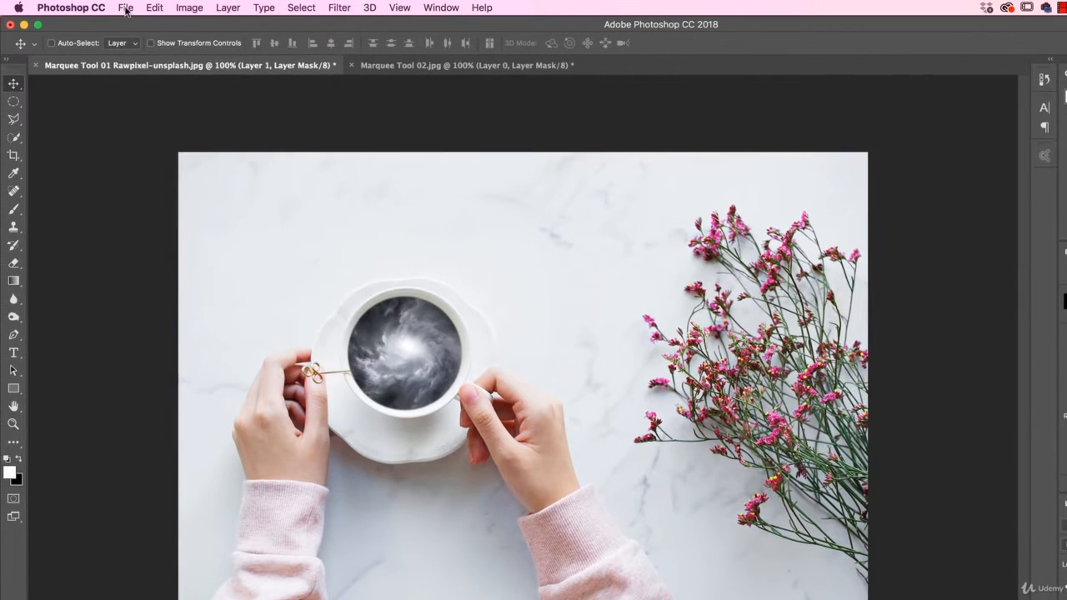
# Open Quick Select 01.jpg and Quick Select 02 Chris-barbalis-unsplash.jpg together from the 05 Selections & Masking folder.
pyautogui.click(125, 8)
pyautogui.click(137, 36)
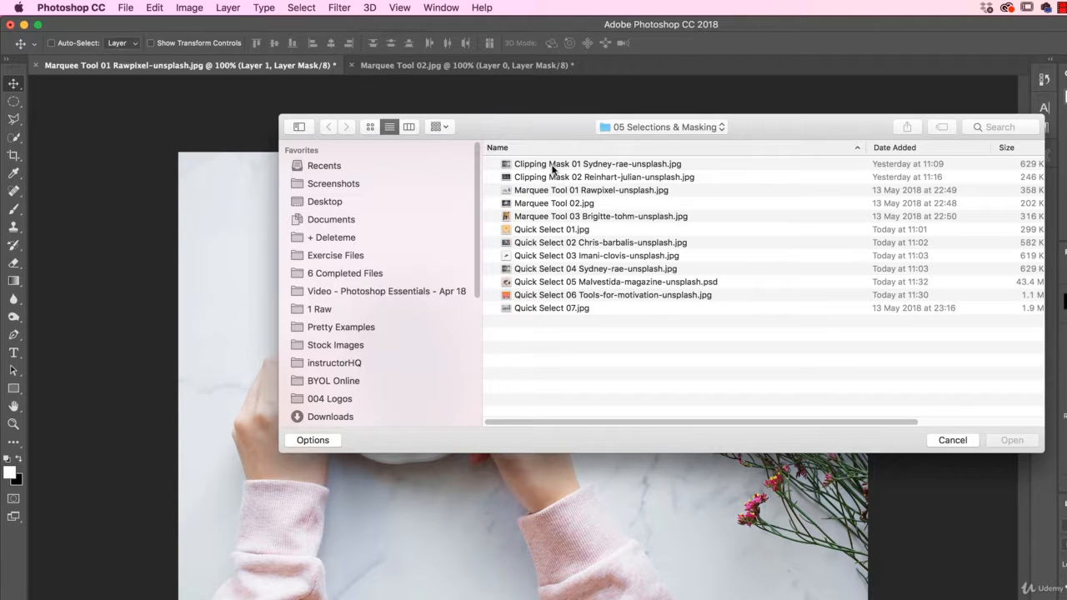
pyautogui.click(564, 231)
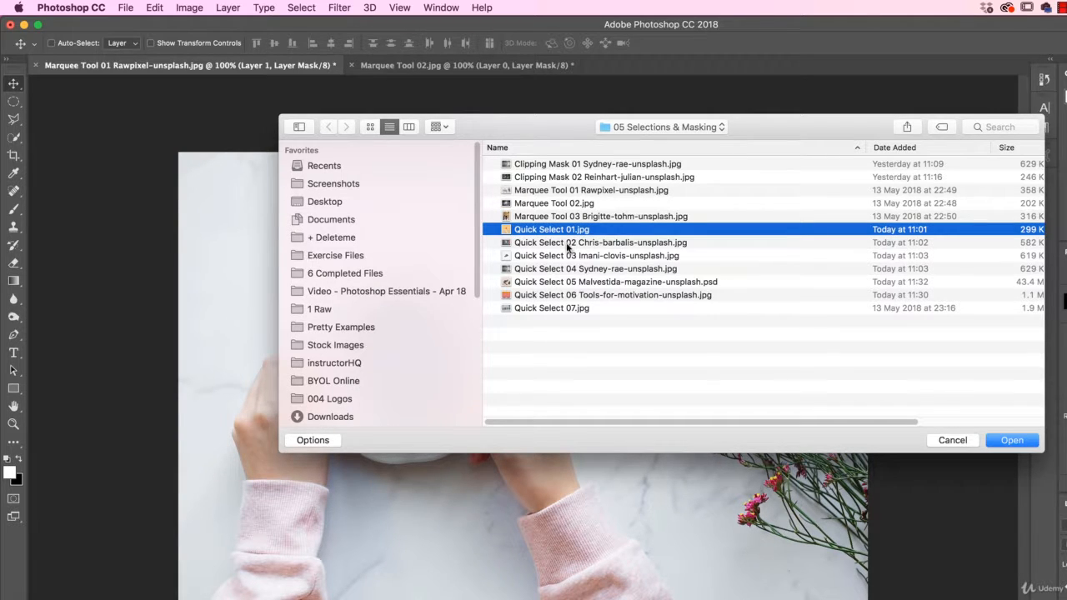
pyautogui.keyDown('shift'); pyautogui.click(579, 243); pyautogui.keyUp('shift')
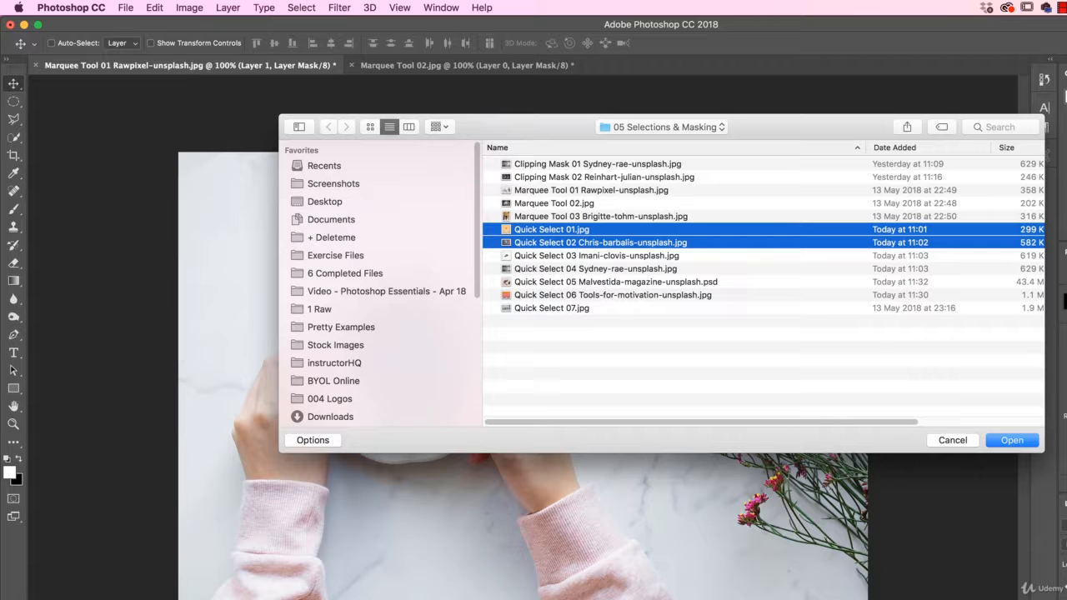
pyautogui.click(1017, 441)
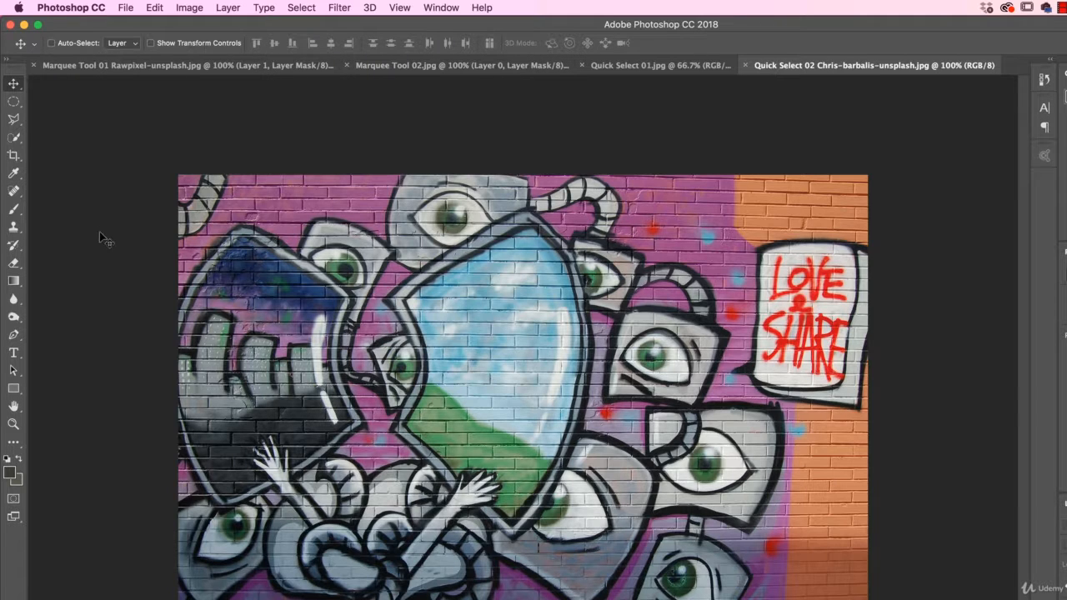
# Select both sandals in Quick Select 01.jpg with the Quick Selection tool and turn the selection into a layer mask.
pyautogui.click(13, 137)
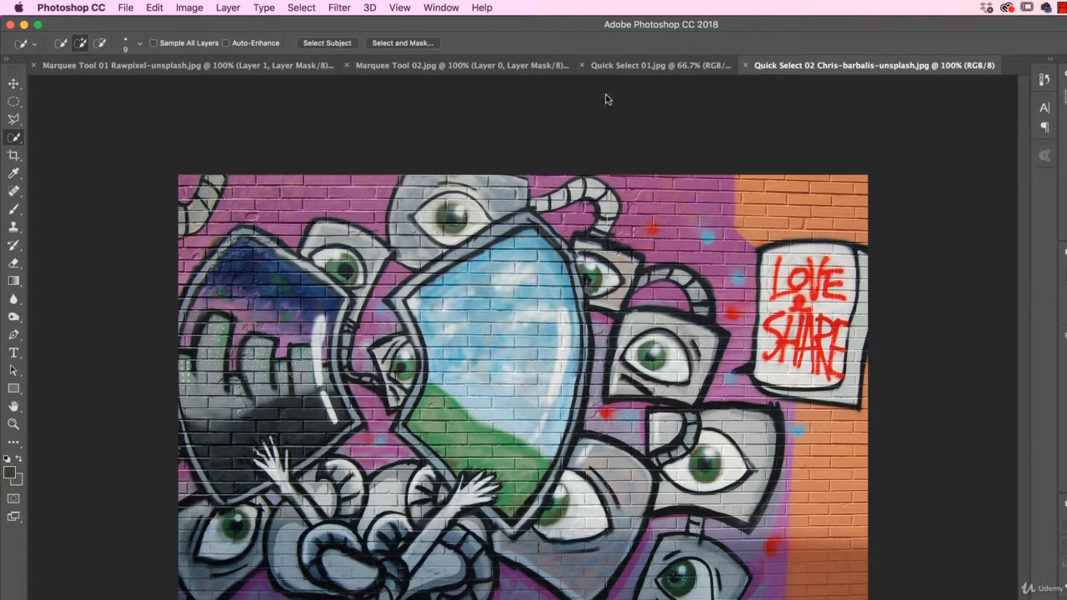
pyautogui.click(660, 65)
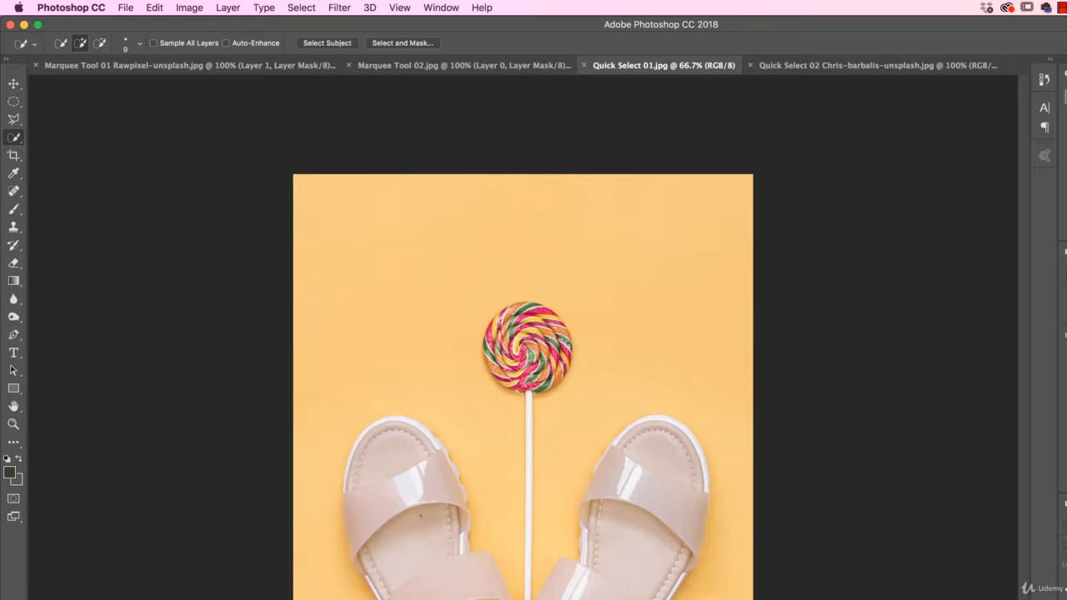
pyautogui.press(']')
pyautogui.press(']')
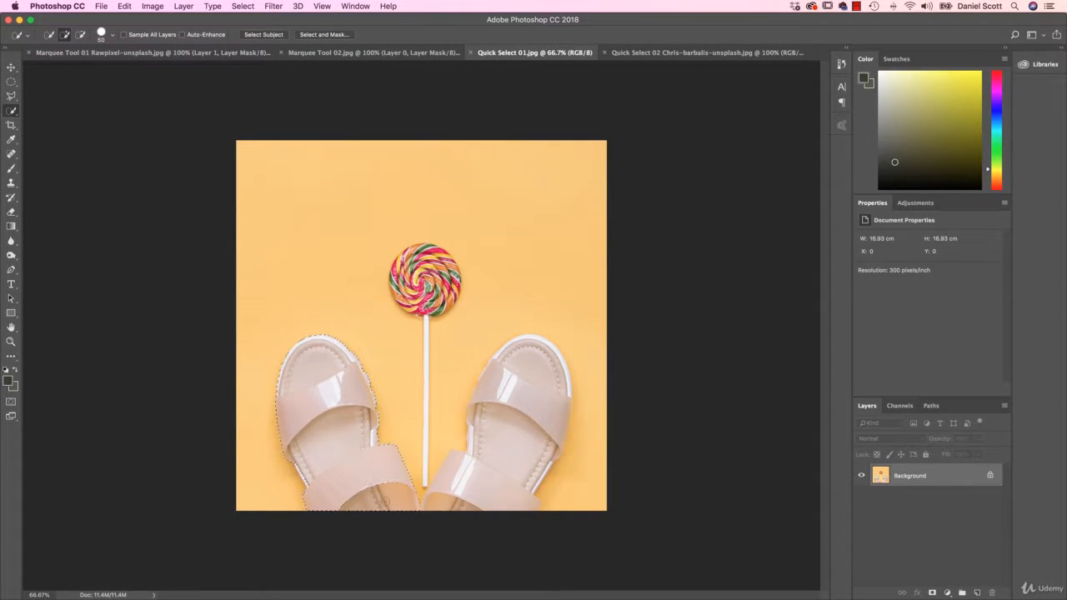
pyautogui.moveTo(482, 486)
pyautogui.mouseDown()
pyautogui.moveTo(538, 376)
pyautogui.moveTo(480, 494)
pyautogui.mouseUp()
pyautogui.click(932, 593)
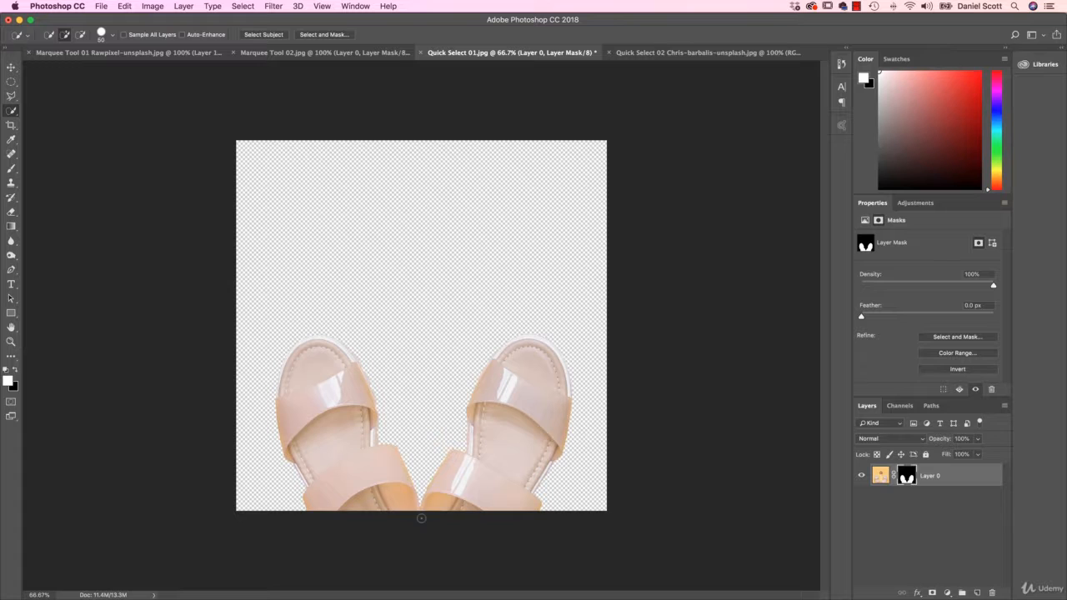
# Place the masked sandals over the graffiti wall in Quick Select 02 Chris-barbalis-unsplash.jpg and feather their mask by 0.2 px.
pyautogui.click(11, 67)
pyautogui.moveTo(512, 454); pyautogui.dragTo(503, 264)
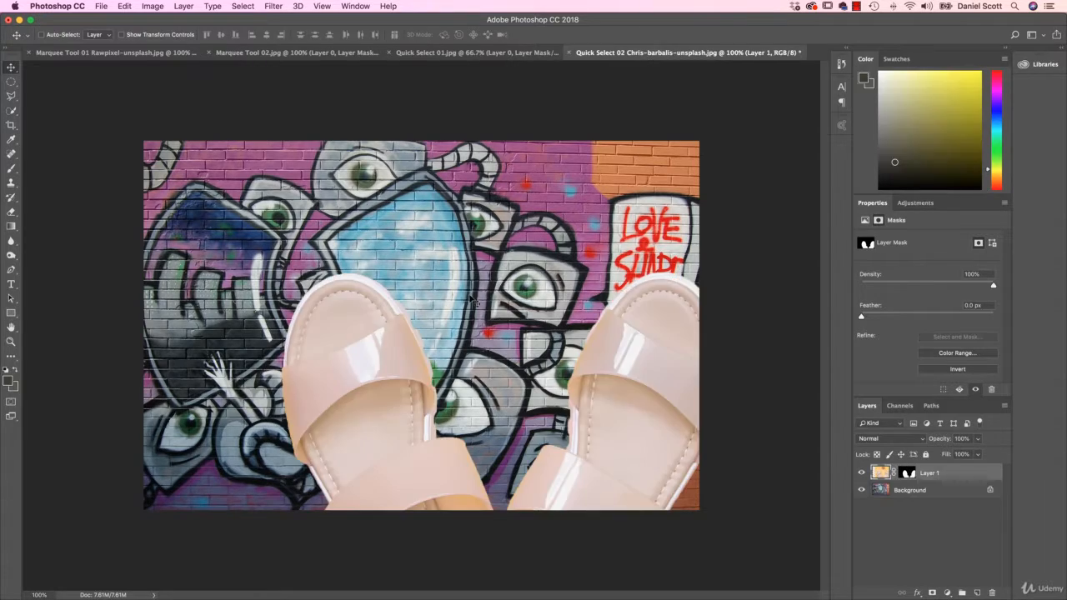
pyautogui.moveTo(575, 343); pyautogui.dragTo(504, 318)
pyautogui.moveTo(862, 319)
pyautogui.mouseDown()
pyautogui.moveTo(881, 318)
pyautogui.moveTo(863, 319)
pyautogui.mouseUp()
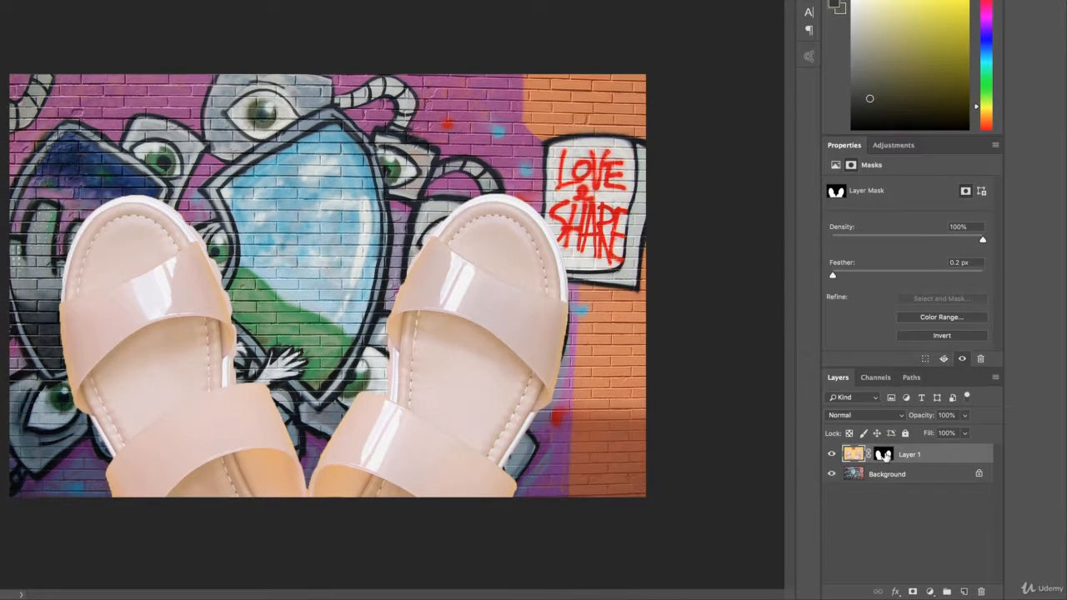
# Disable Layer 1's mask to view the full sandals image, and enable the mask again.
pyautogui.rightClick(884, 453)
pyautogui.click(914, 457)
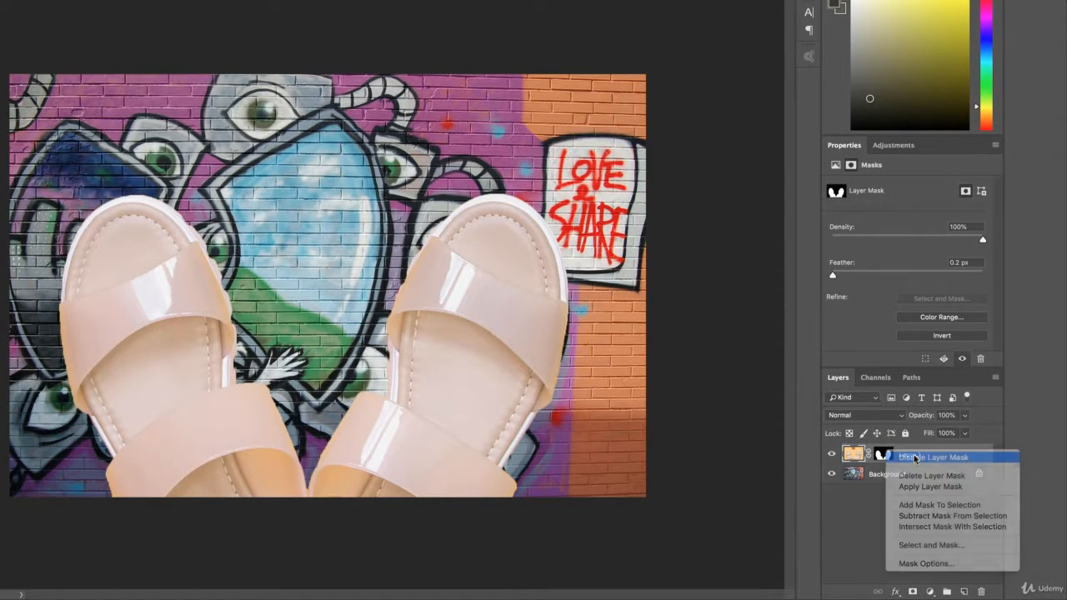
pyautogui.rightClick(885, 454)
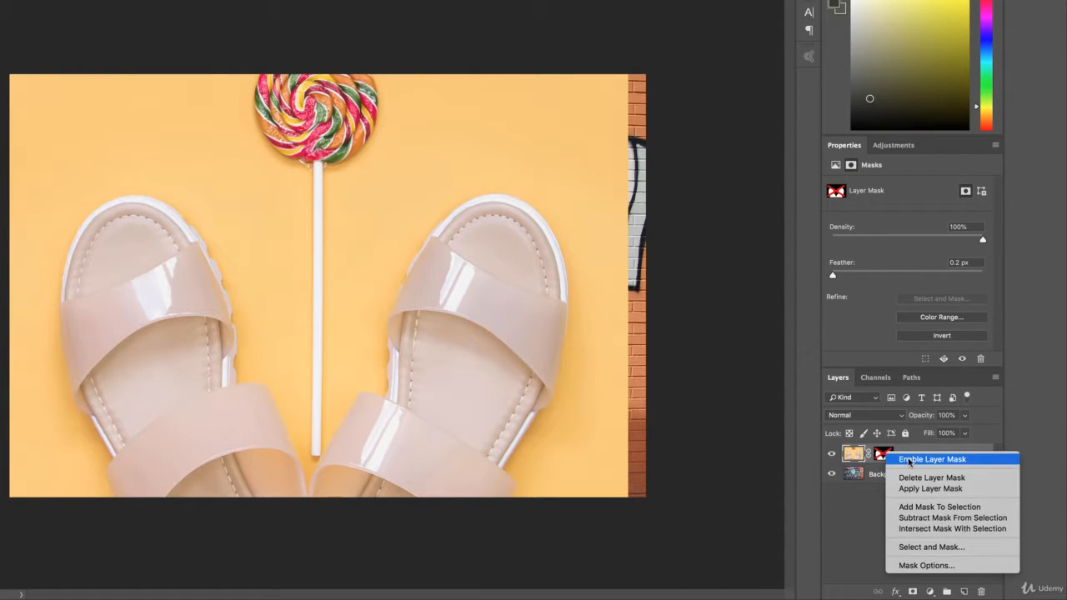
pyautogui.click(909, 459)
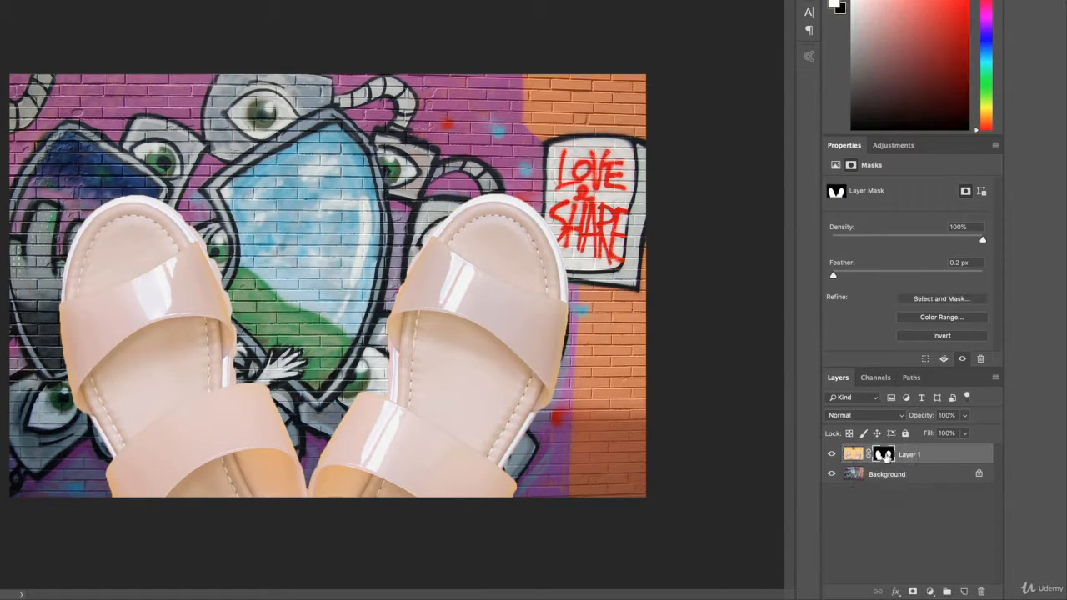